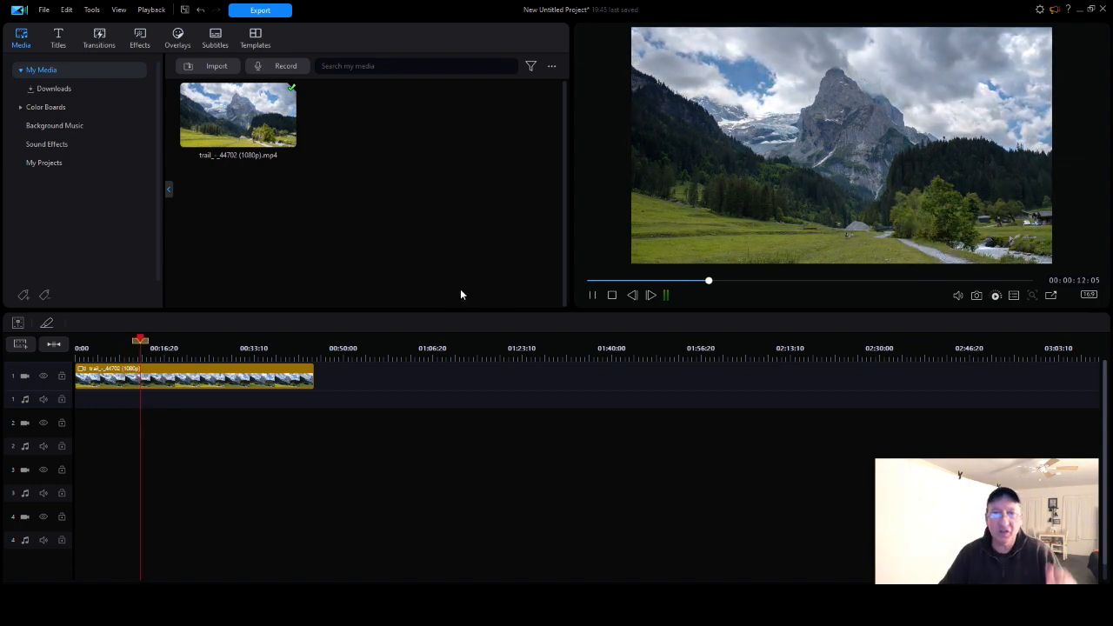
Pause playback, cut the trail clip from the timeline, and add it from the media library back to the start of video track 1.
click(592, 296)
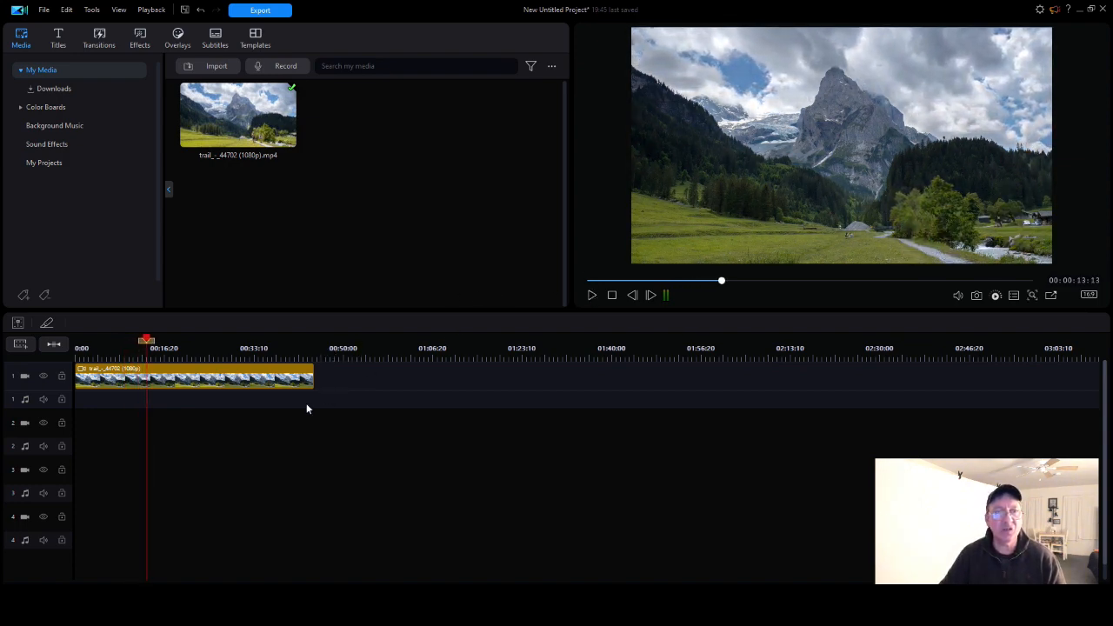
right_click(194, 374)
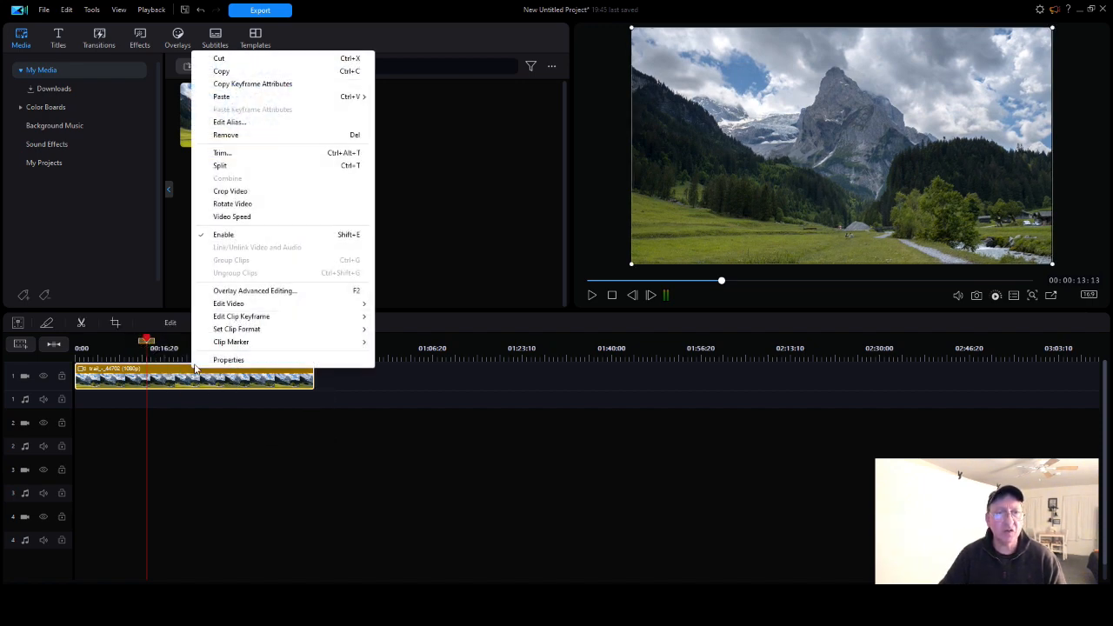
click(234, 61)
click(234, 117)
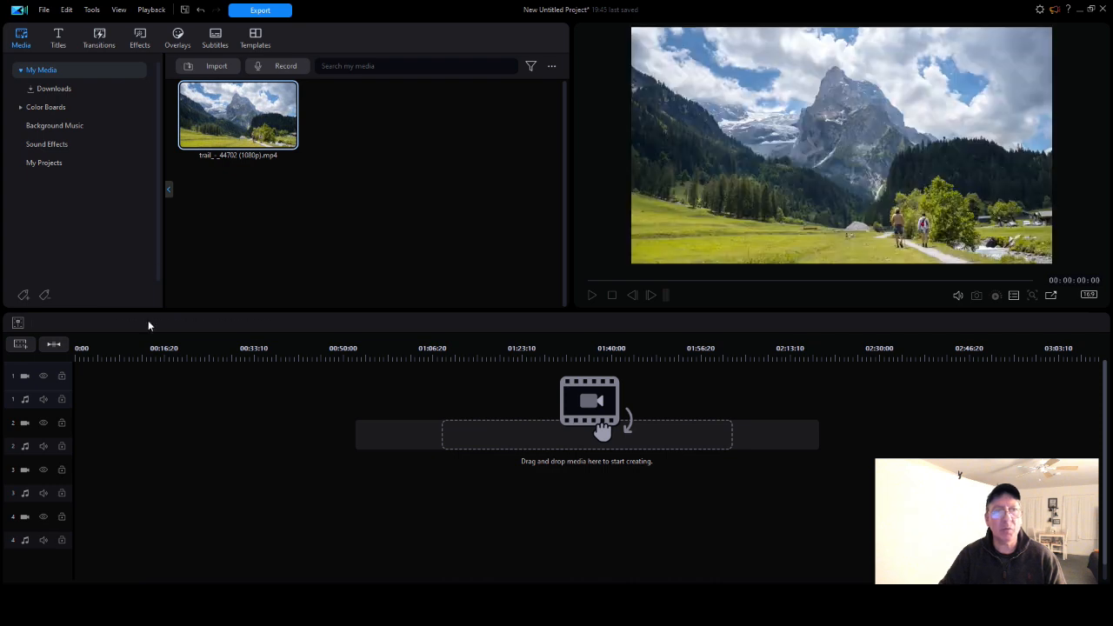
drag(238, 155, 130, 374)
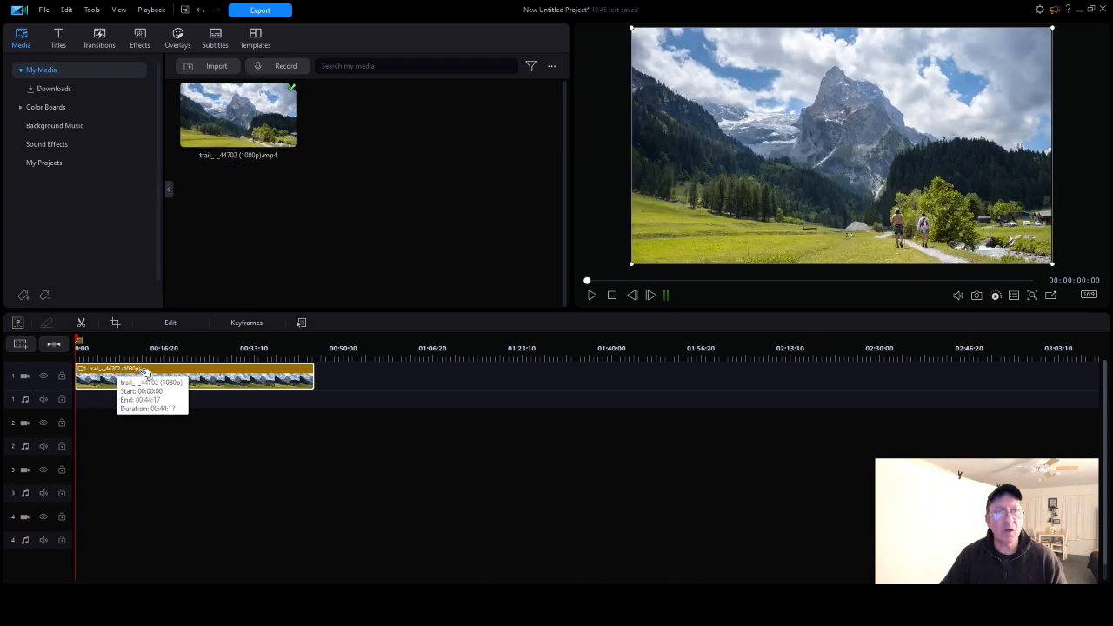
Open AI Sky Replacement for the trail clip on video track 1.
click(171, 322)
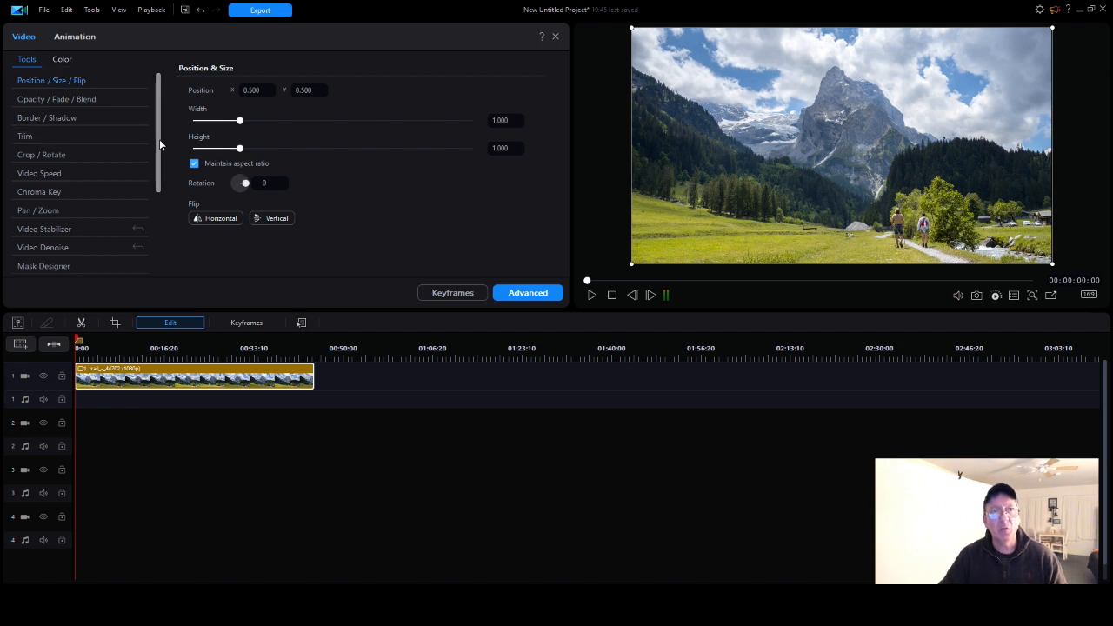
drag(156, 153, 160, 234)
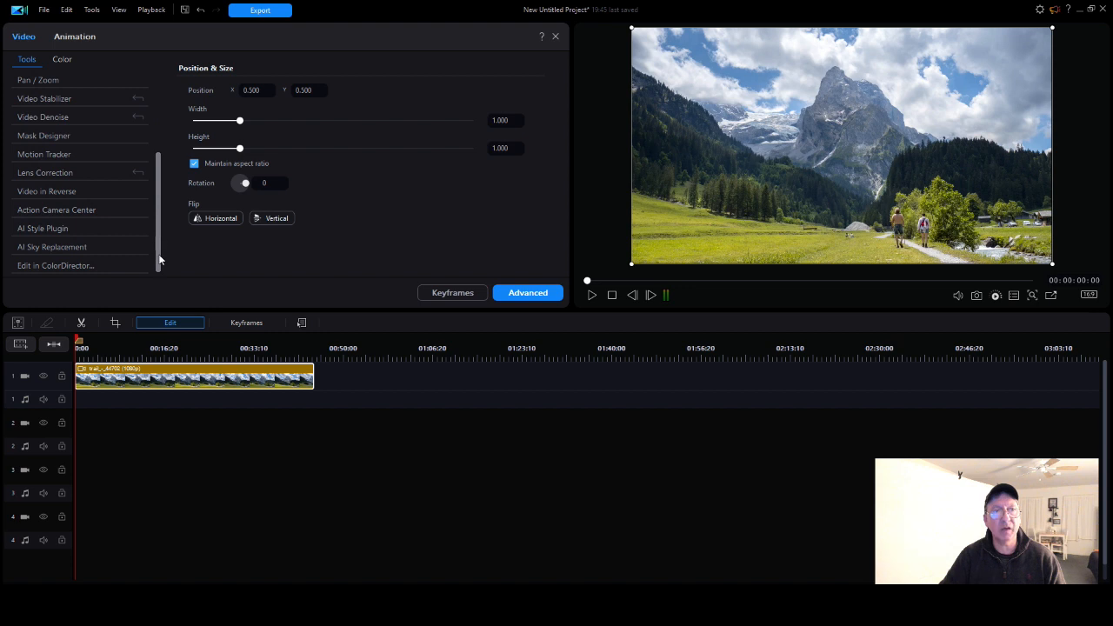
click(69, 247)
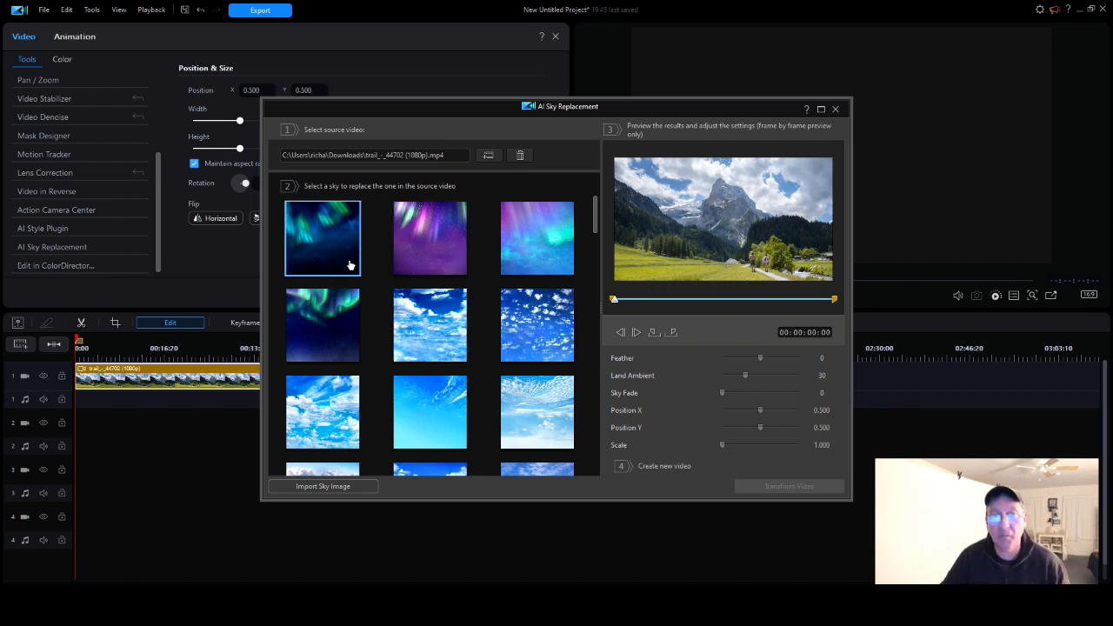
Choose the deep-blue sky with small scattered clouds as the replacement sky and transform the video.
scroll(434, 269, down, 5)
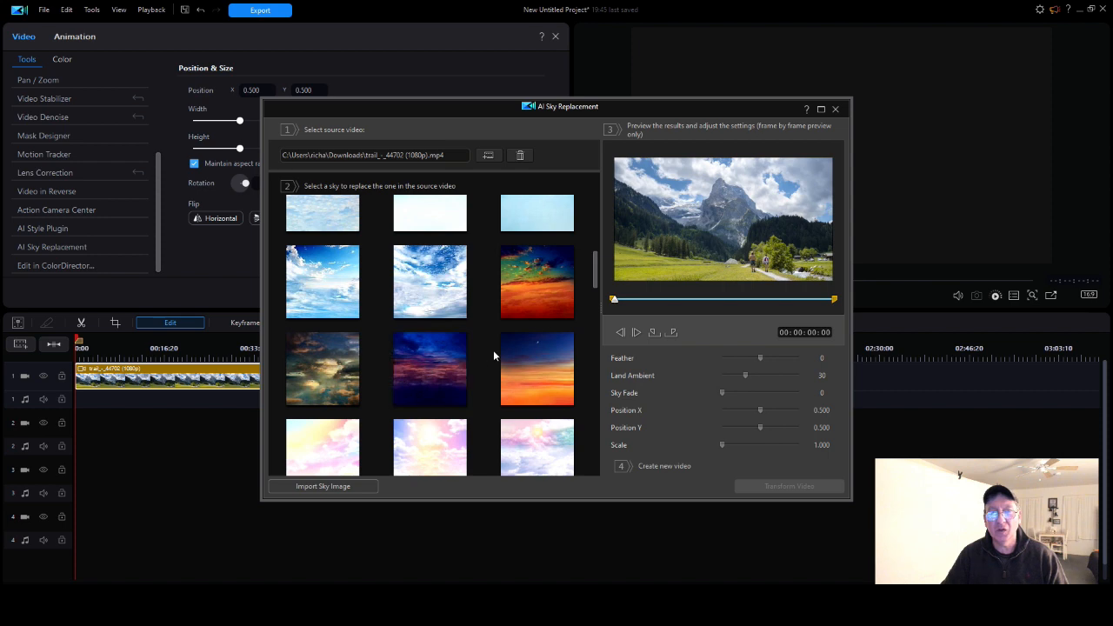
scroll(482, 355, down, 5)
scroll(526, 379, down, 10)
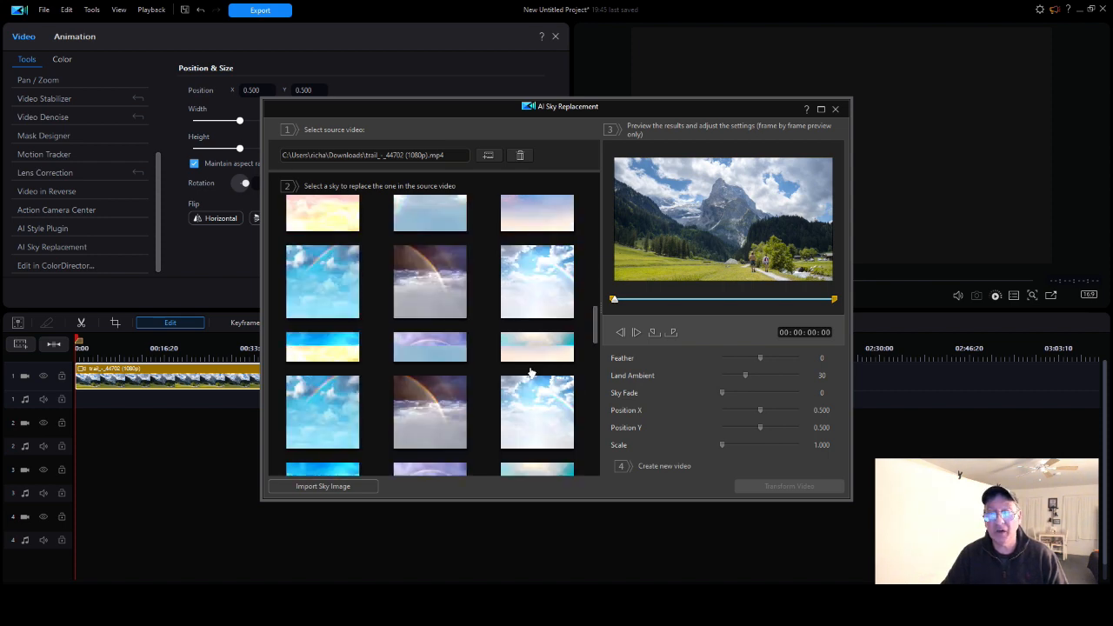
scroll(514, 388, down, 3)
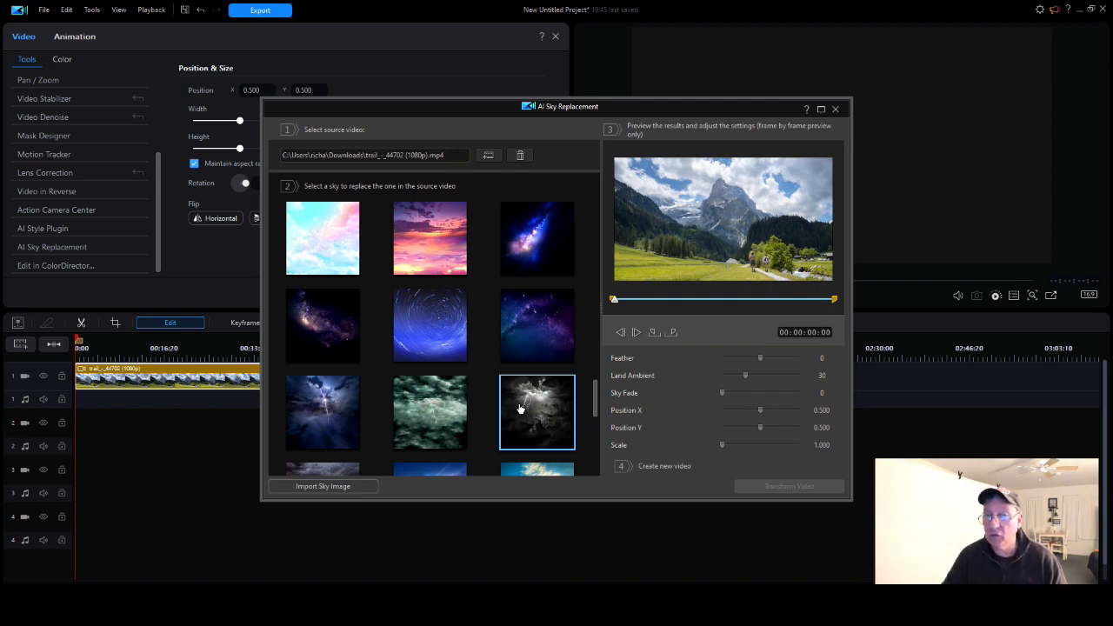
scroll(521, 408, up, 10)
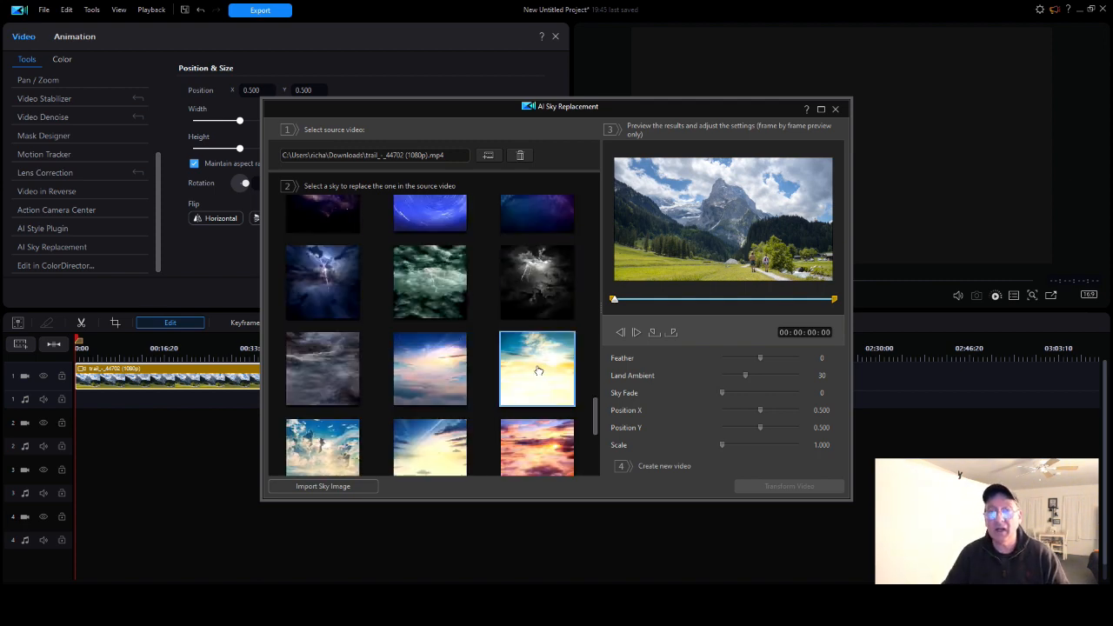
scroll(538, 372, up, 10)
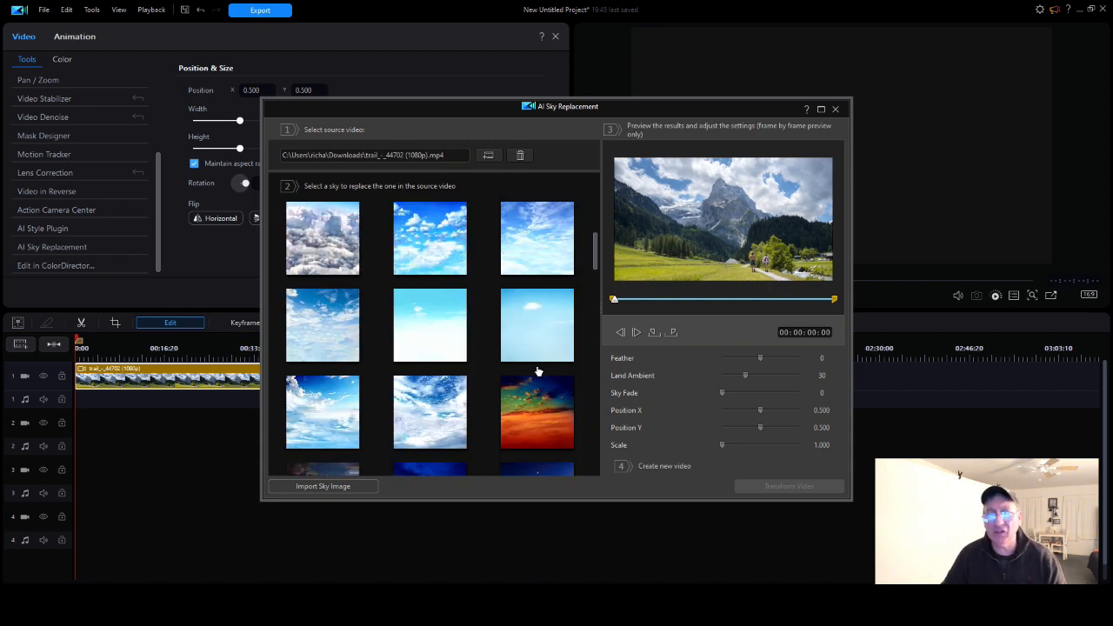
scroll(539, 371, up, 3)
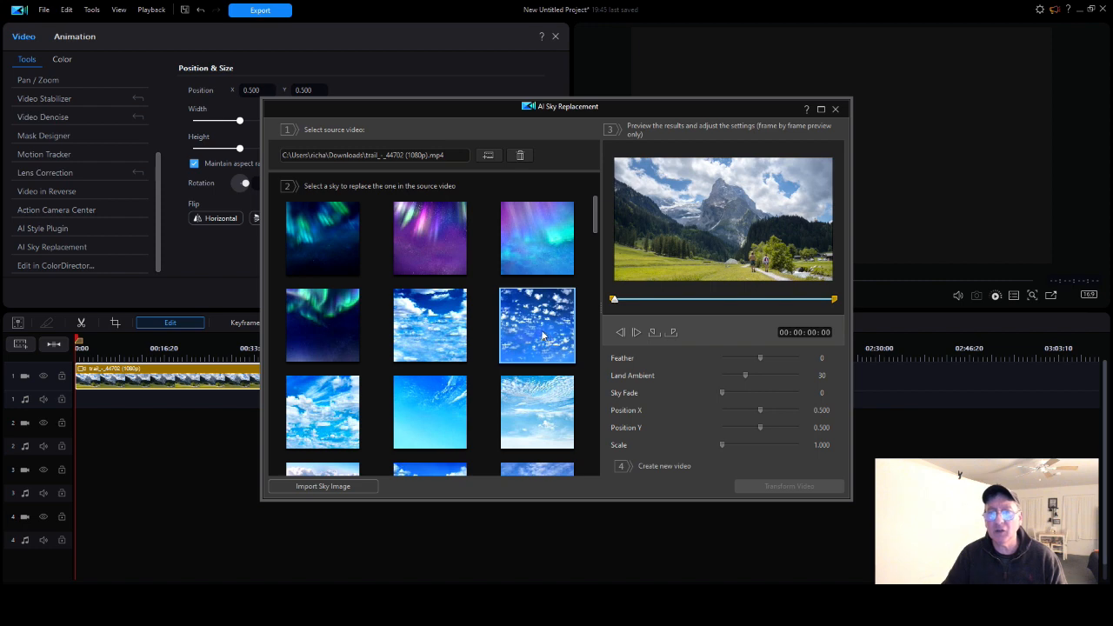
click(540, 334)
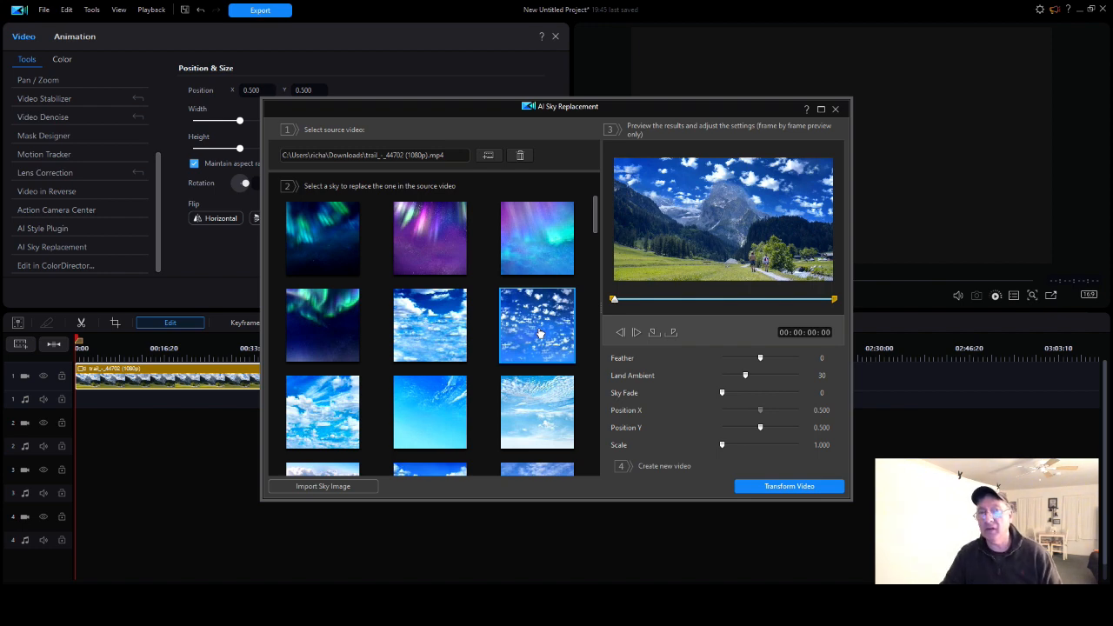
click(781, 485)
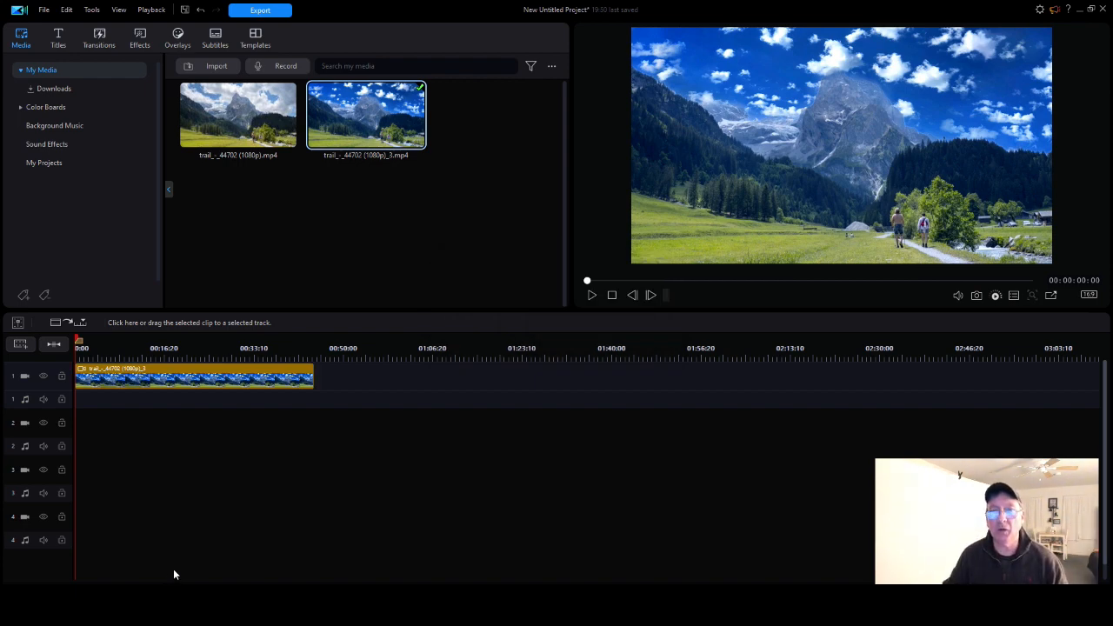
Play the sky-replaced clip for about 19 seconds to check the new sky, and pause it.
click(591, 295)
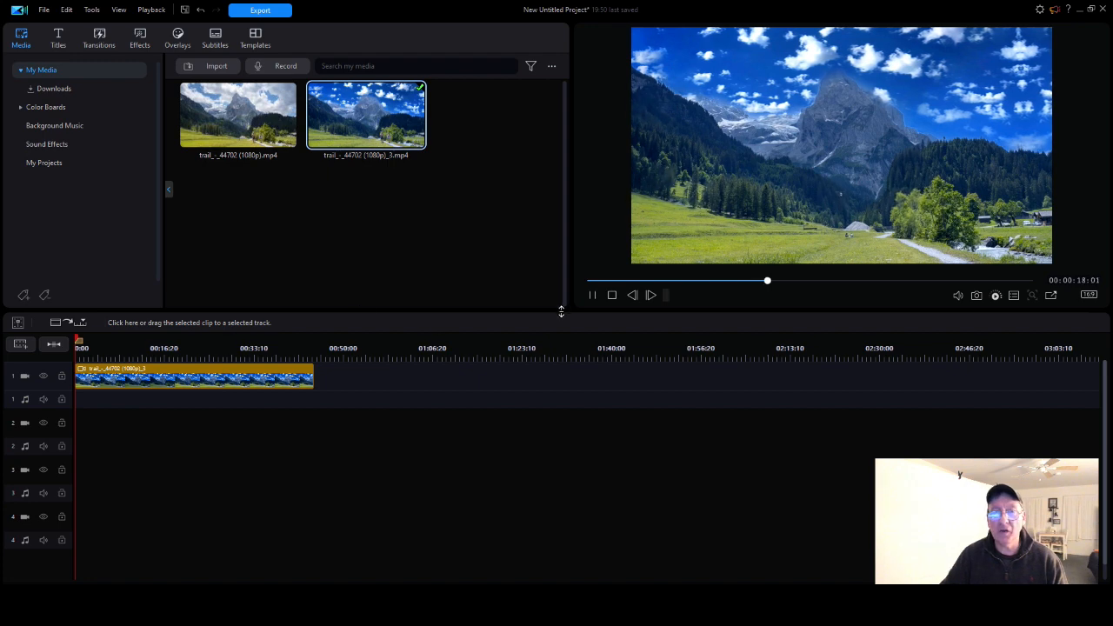
click(594, 297)
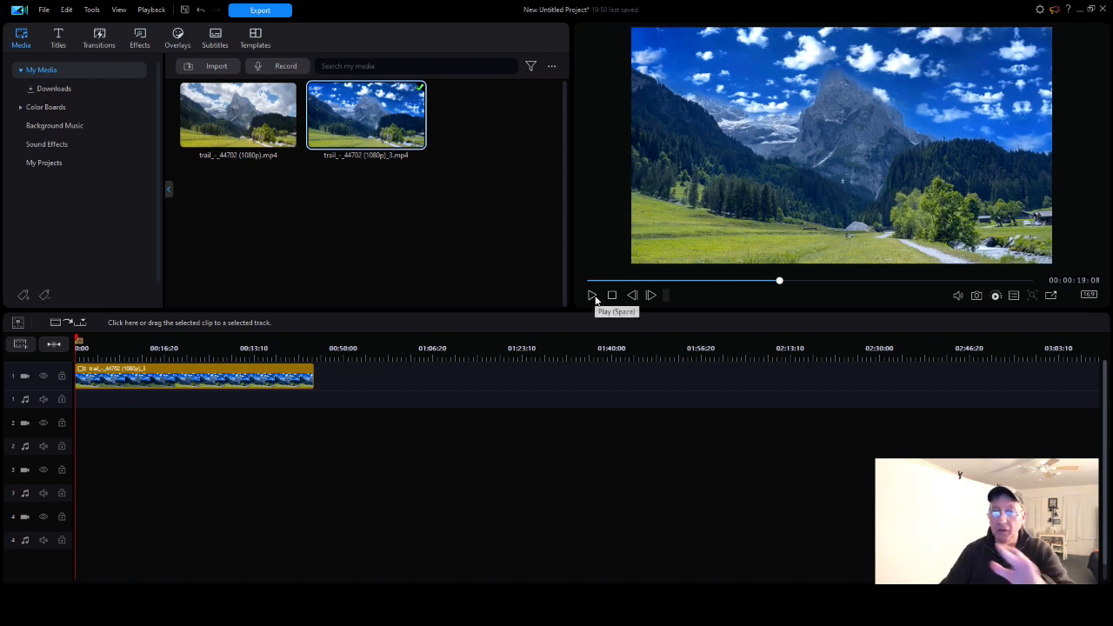
Enable Color Adjustment on the sky-replaced timeline clip and set Exposure to 98 and Brightness to -2.
click(141, 378)
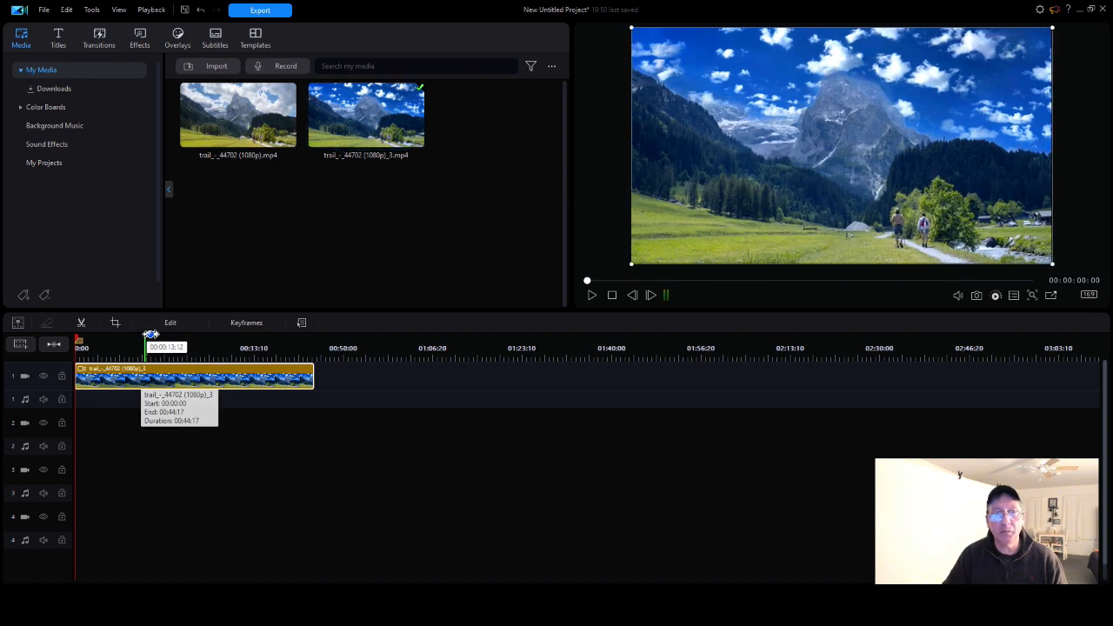
click(170, 323)
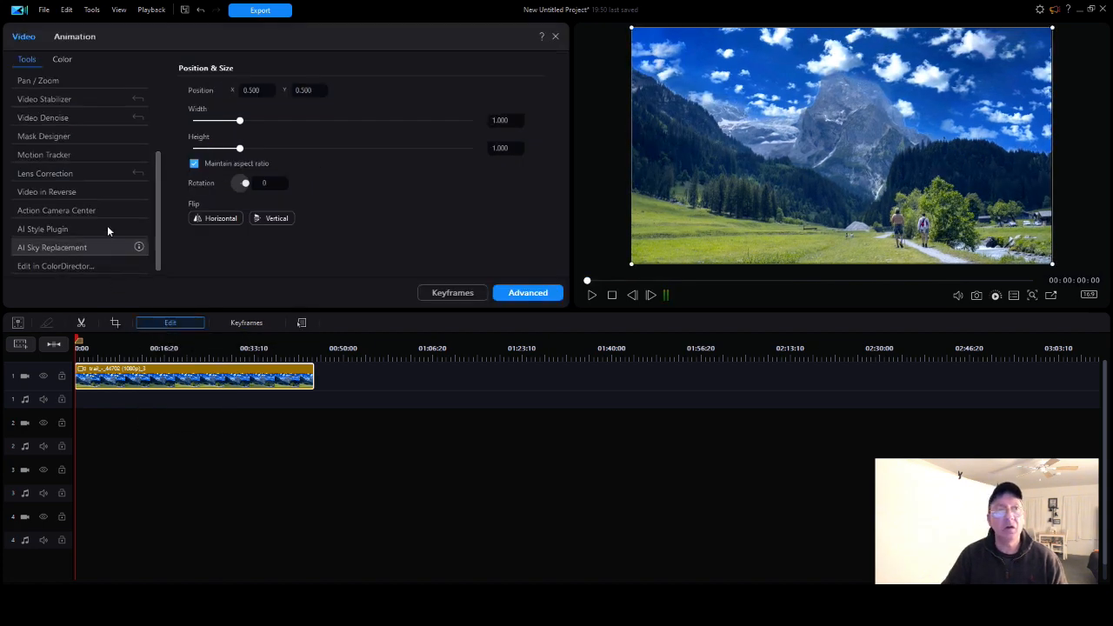
click(62, 59)
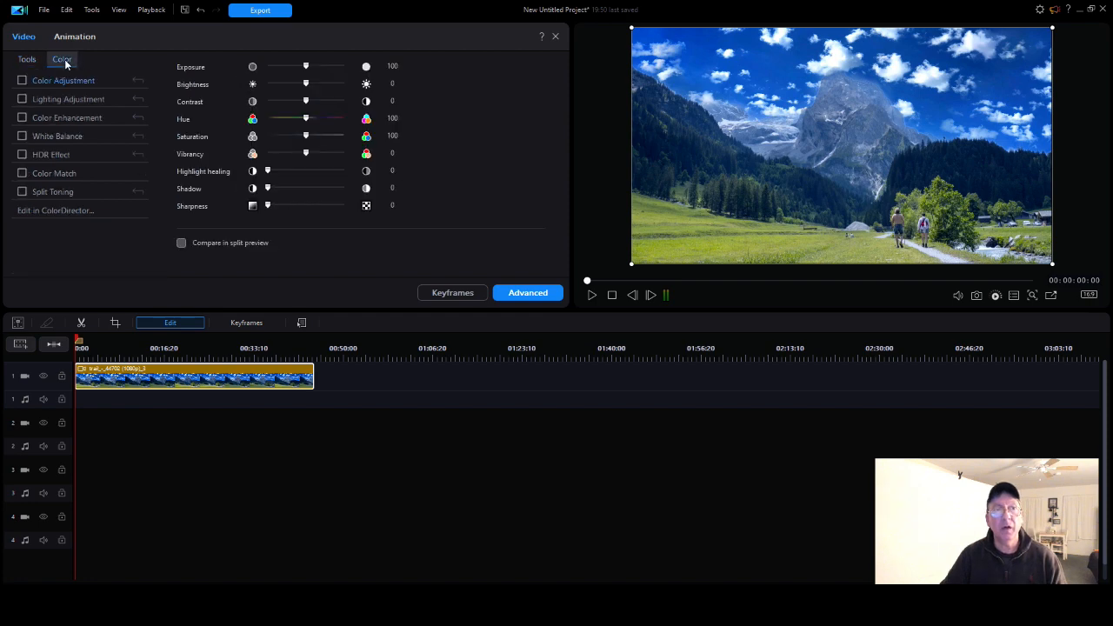
click(22, 81)
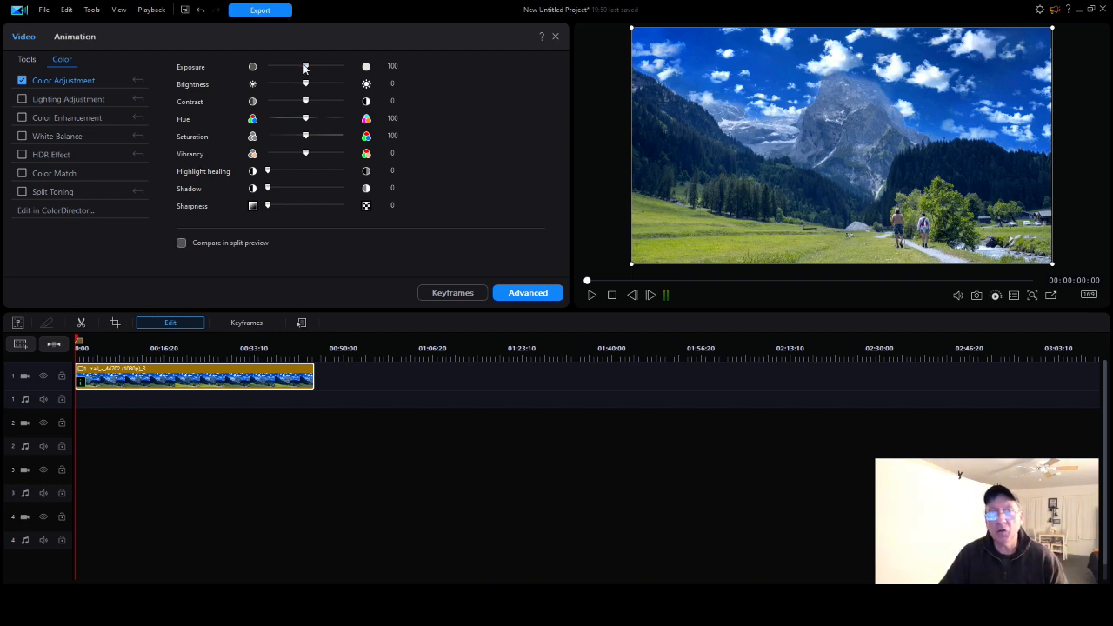
mouse_move(306, 69)
mouse_down()
mouse_move(338, 68)
mouse_move(306, 72)
mouse_move(308, 85)
mouse_move(348, 85)
mouse_move(286, 90)
mouse_move(305, 85)
mouse_up()
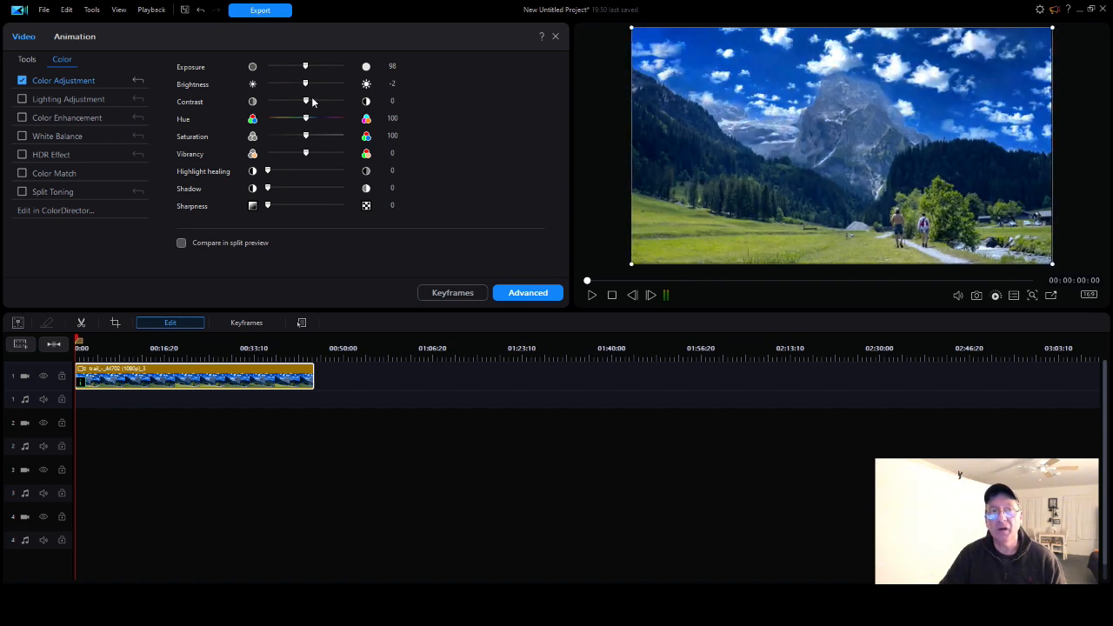
Try the maximum Contrast of 100, then set Contrast to -8, Hue to 97 and Saturation to 95.
drag(335, 101, 365, 101)
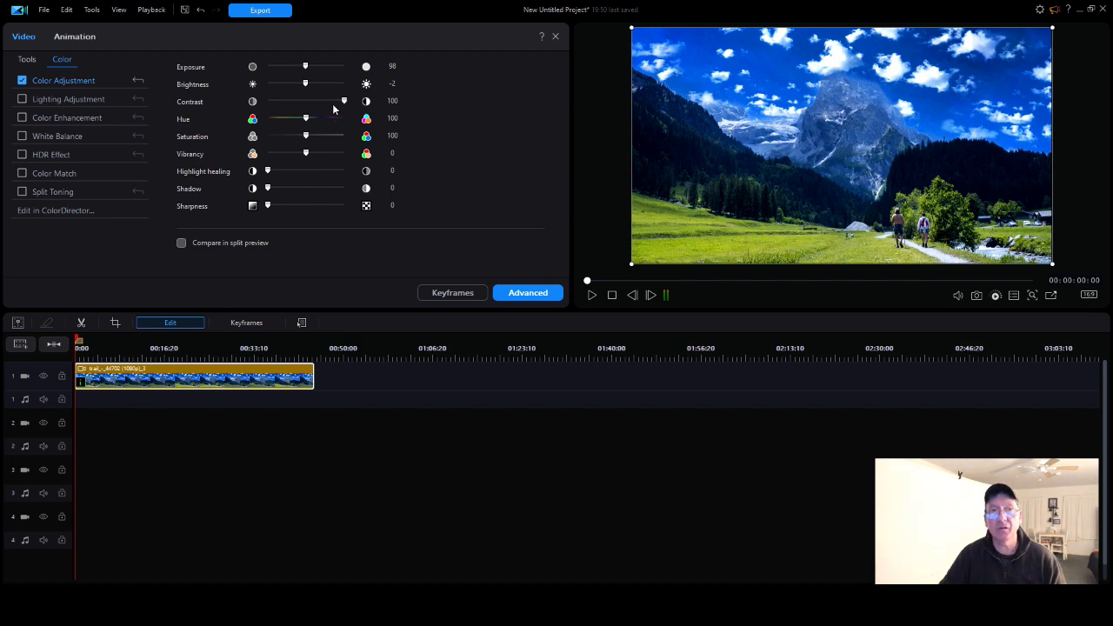
drag(336, 103, 305, 113)
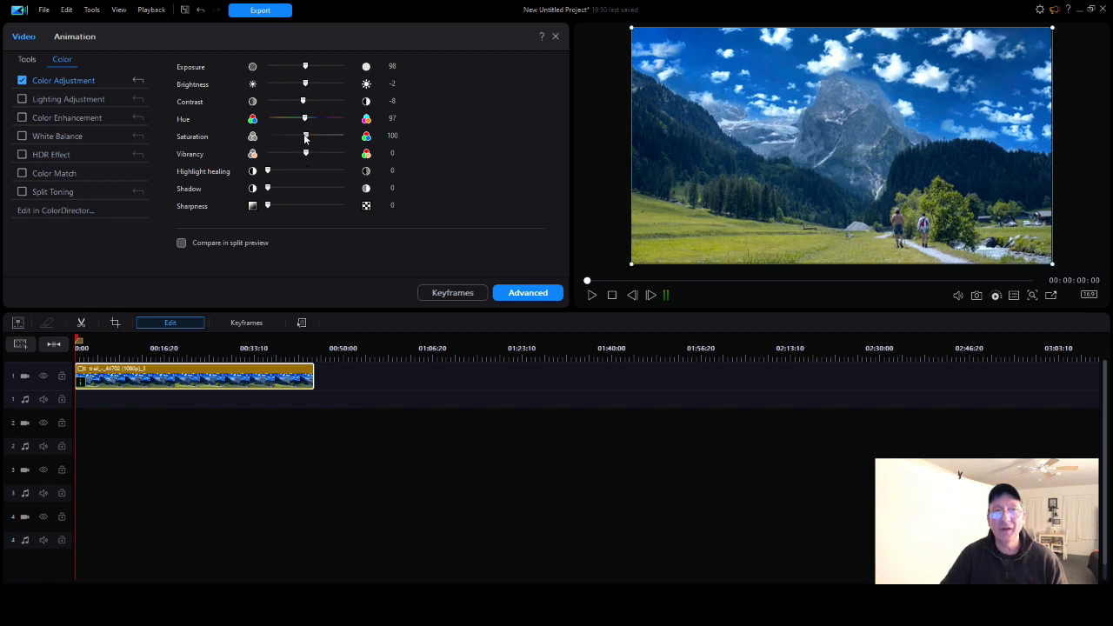
mouse_move(306, 137)
mouse_down()
mouse_move(345, 137)
mouse_move(288, 139)
mouse_move(327, 146)
mouse_move(304, 151)
mouse_up()
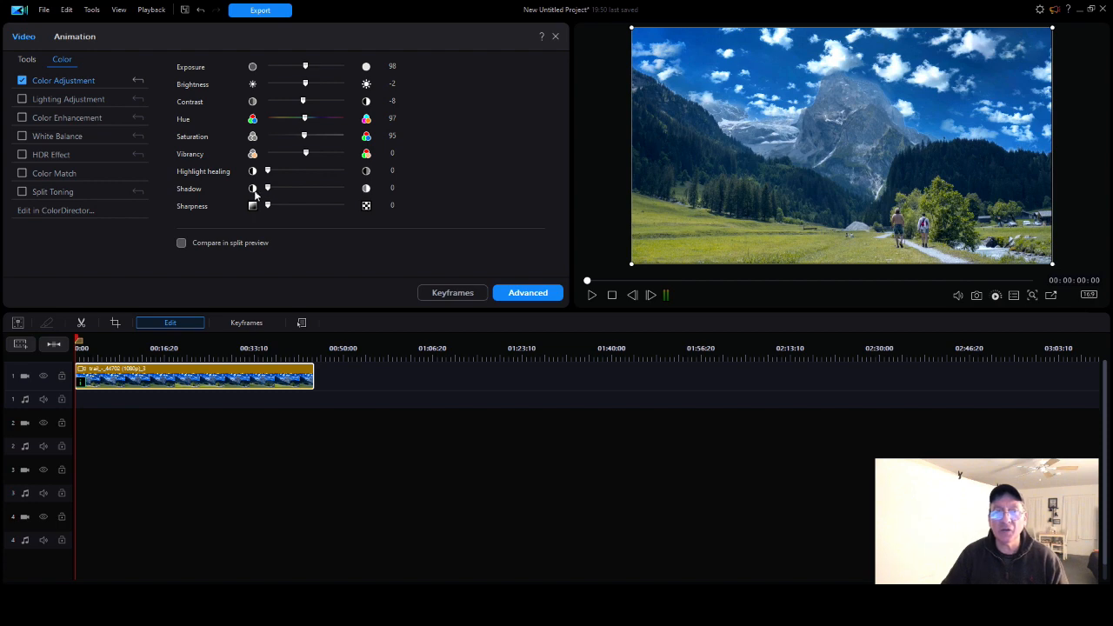
Set the clip's Sharpness to 105 and Contrast to 100, and close the clip's edit settings.
drag(272, 206, 306, 202)
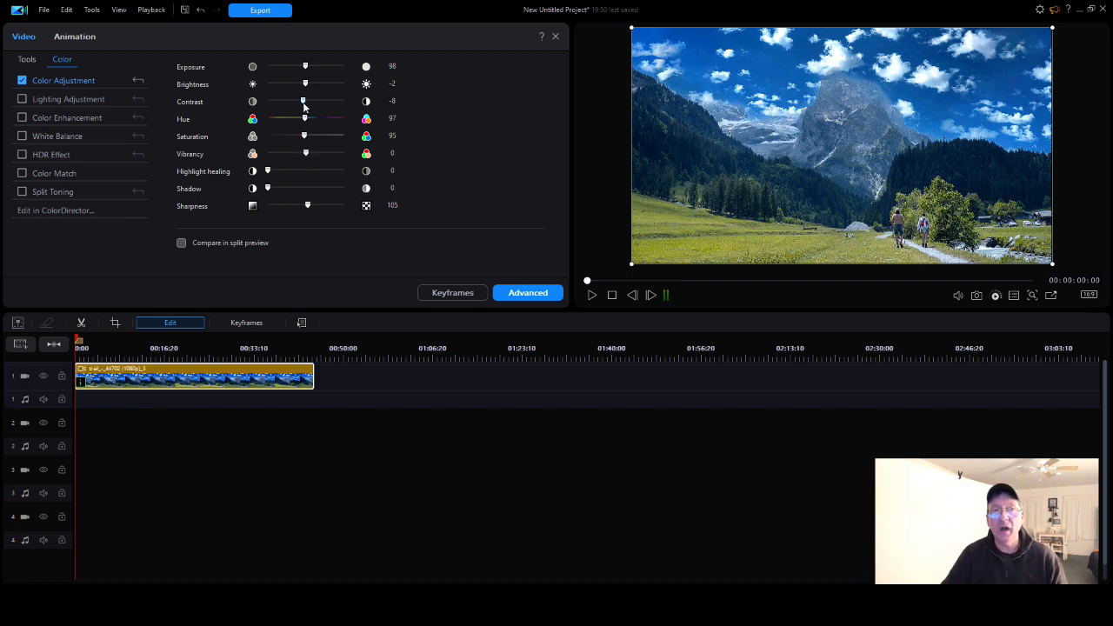
drag(305, 101, 344, 101)
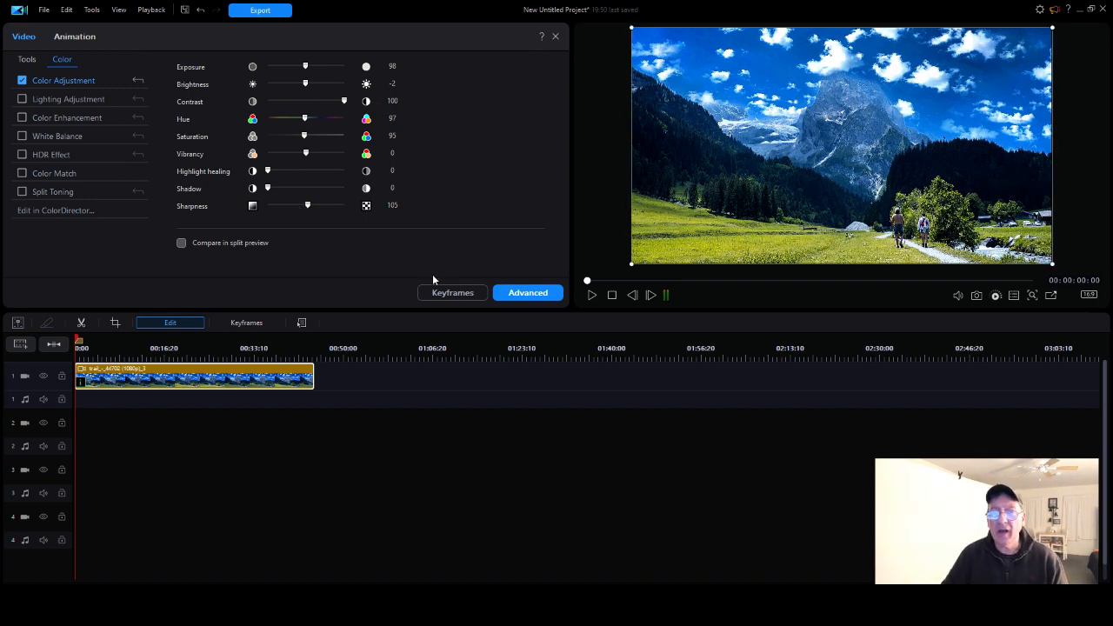
click(554, 38)
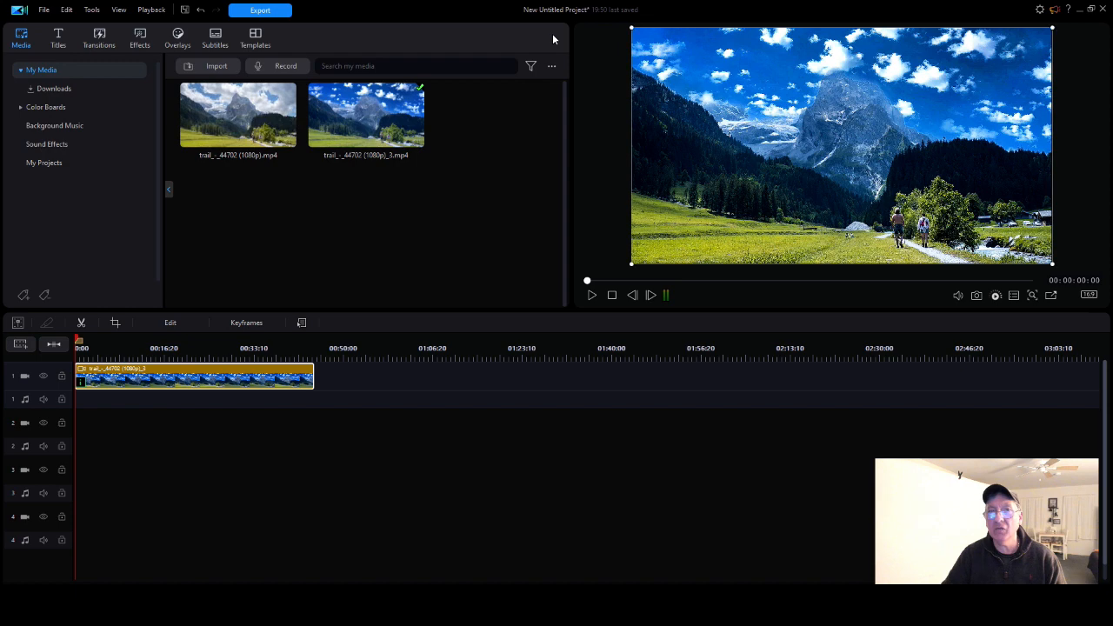